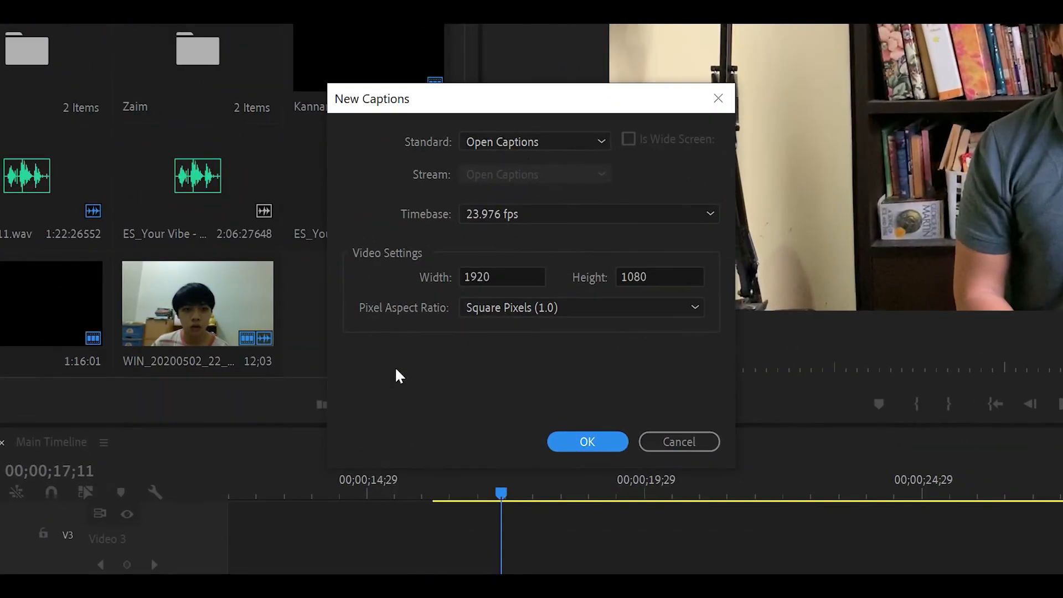
Step: Create an Open Captions item at 23.976 fps and 1920 × 1080, and place it on Video 3 above the first speaker's clip
{"action": "left_click", "coordinate": [536, 195]}
{"action": "left_click", "coordinate": [559, 167]}
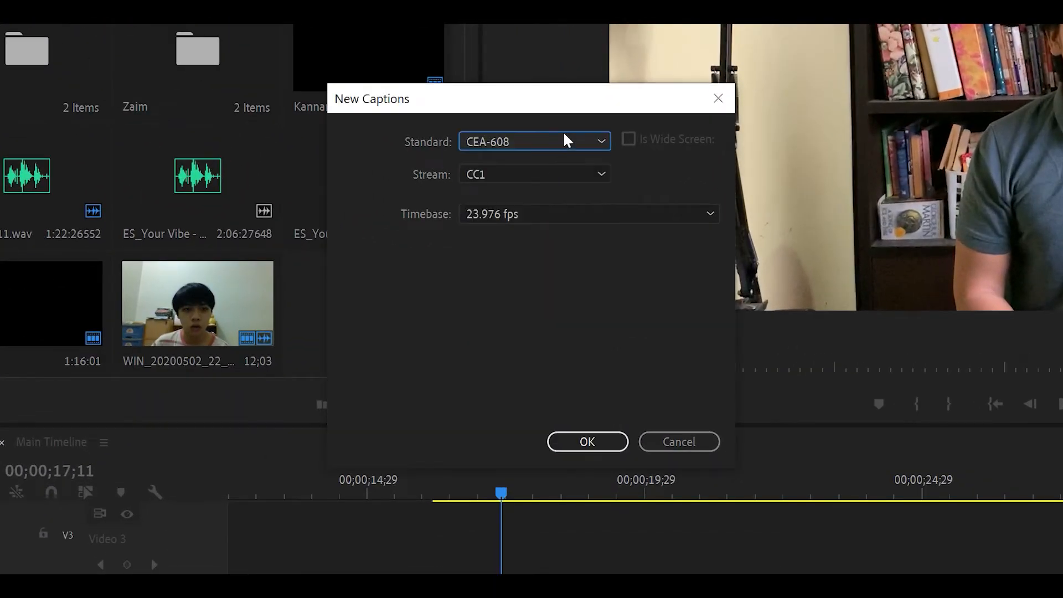
{"action": "left_click", "coordinate": [562, 146]}
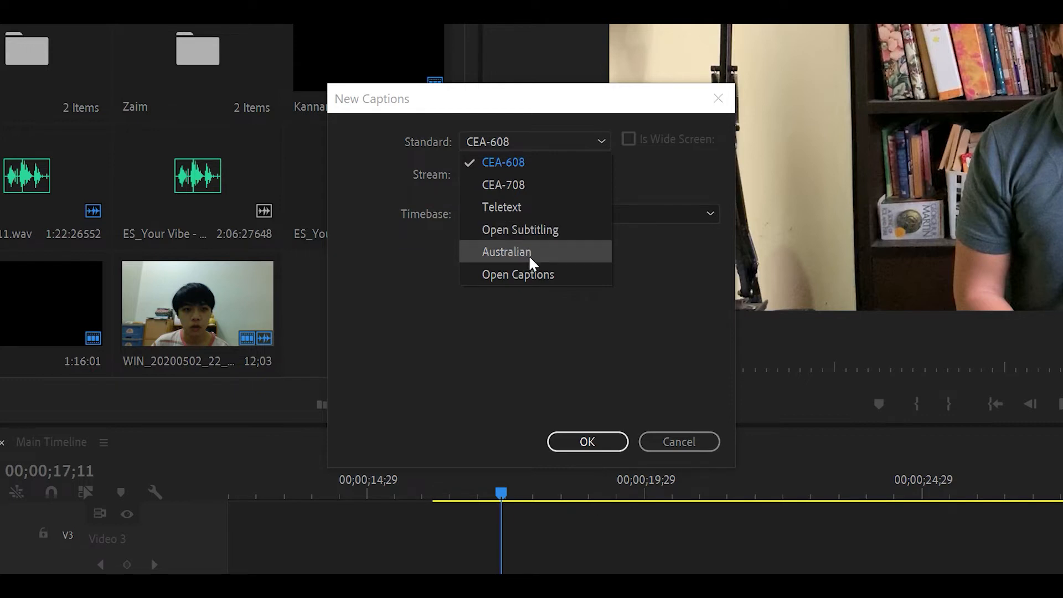
{"action": "left_click", "coordinate": [551, 277]}
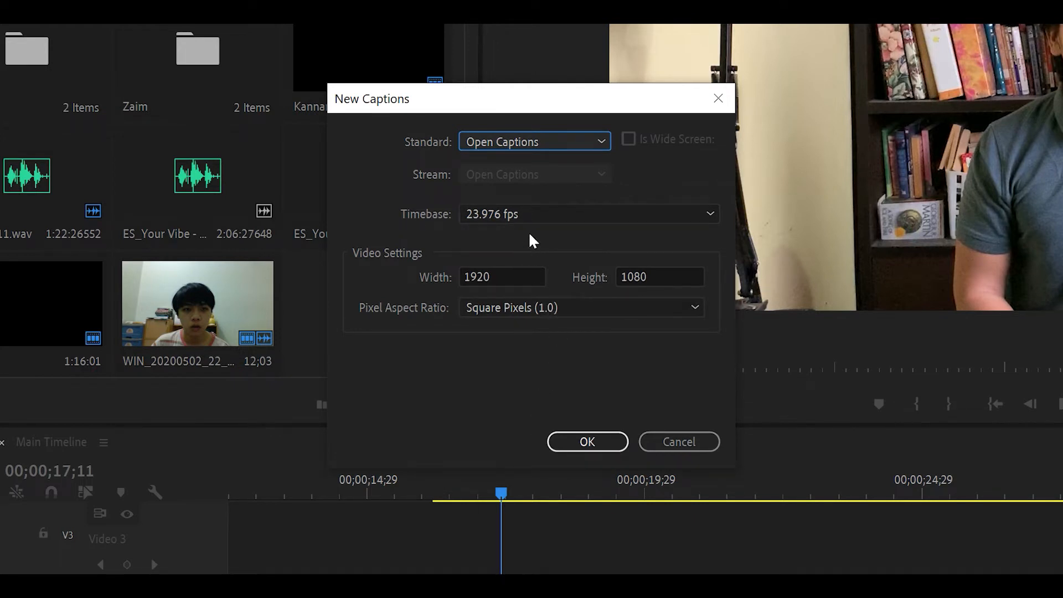
{"action": "left_click", "coordinate": [586, 442]}
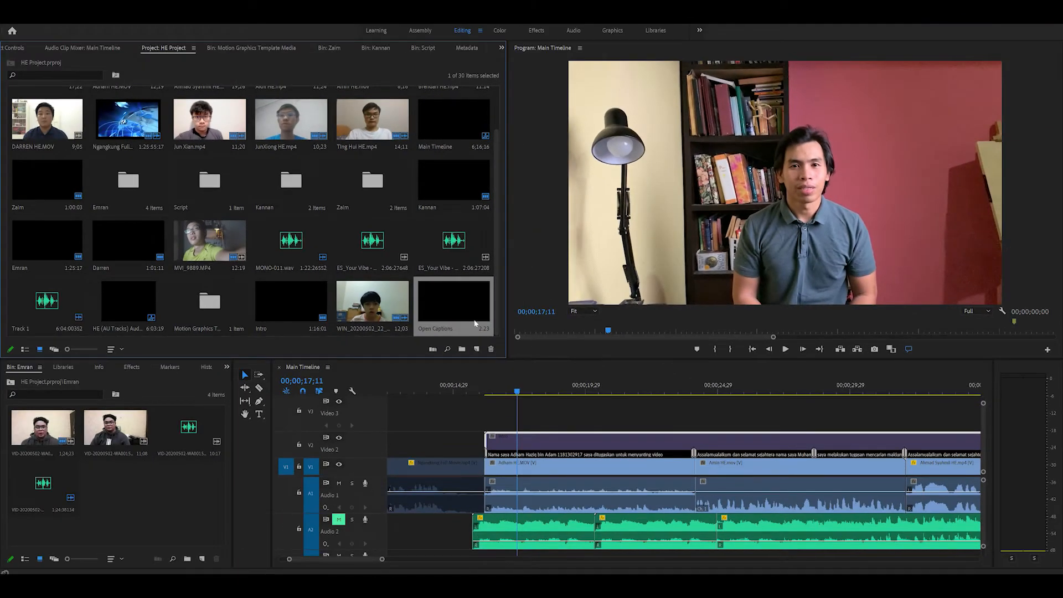
{"action": "left_click_drag", "start_coordinate": [475, 322], "coordinate": [700, 420]}
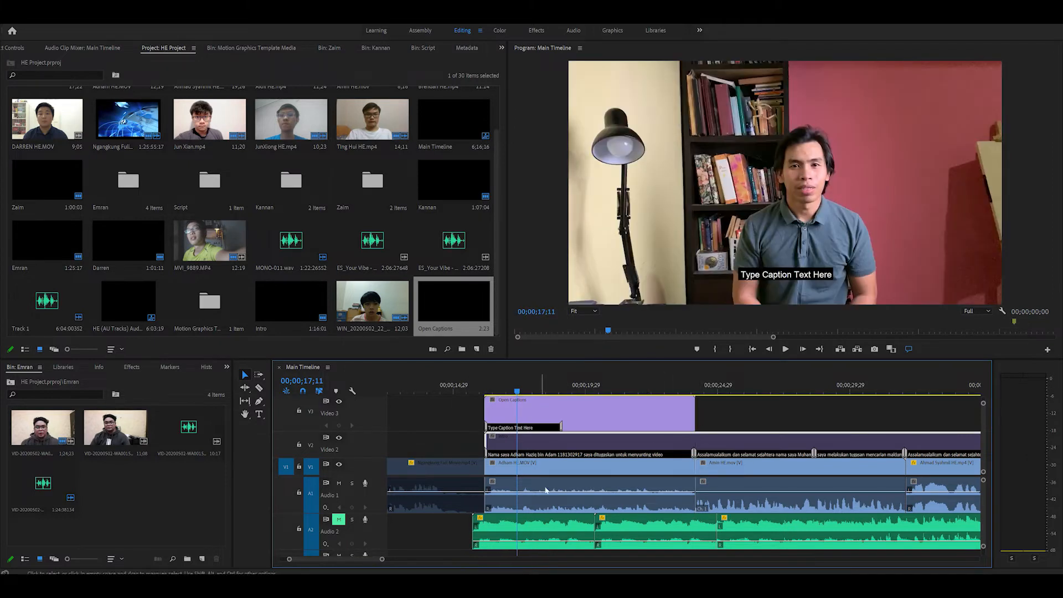
{"action": "double_click", "coordinate": [610, 410]}
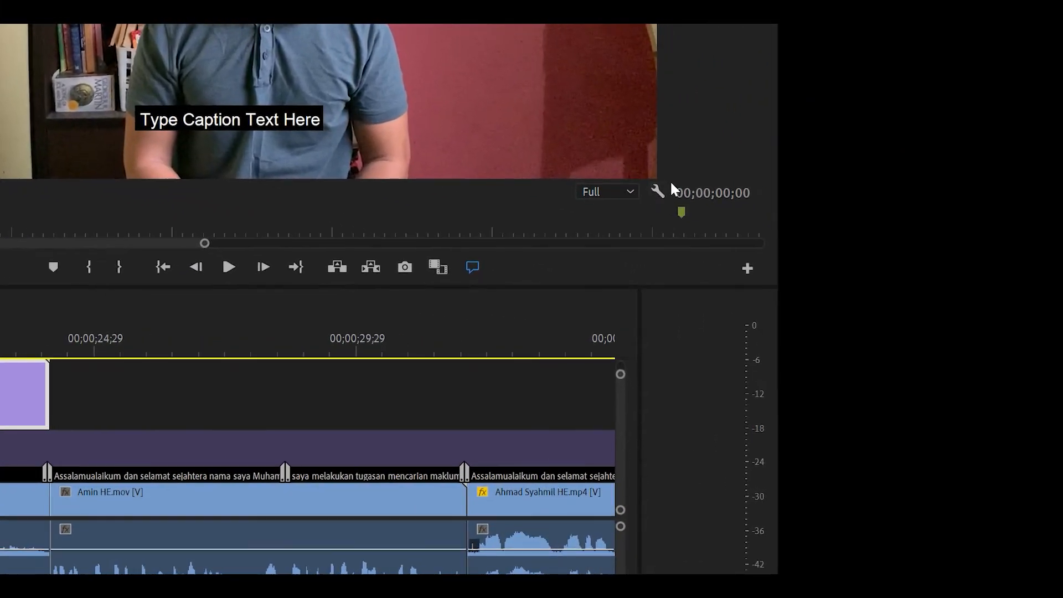
Step: Configure the program monitor's closed captions display with Open Subtitling as both the standard and the stream
{"action": "left_click", "coordinate": [658, 193]}
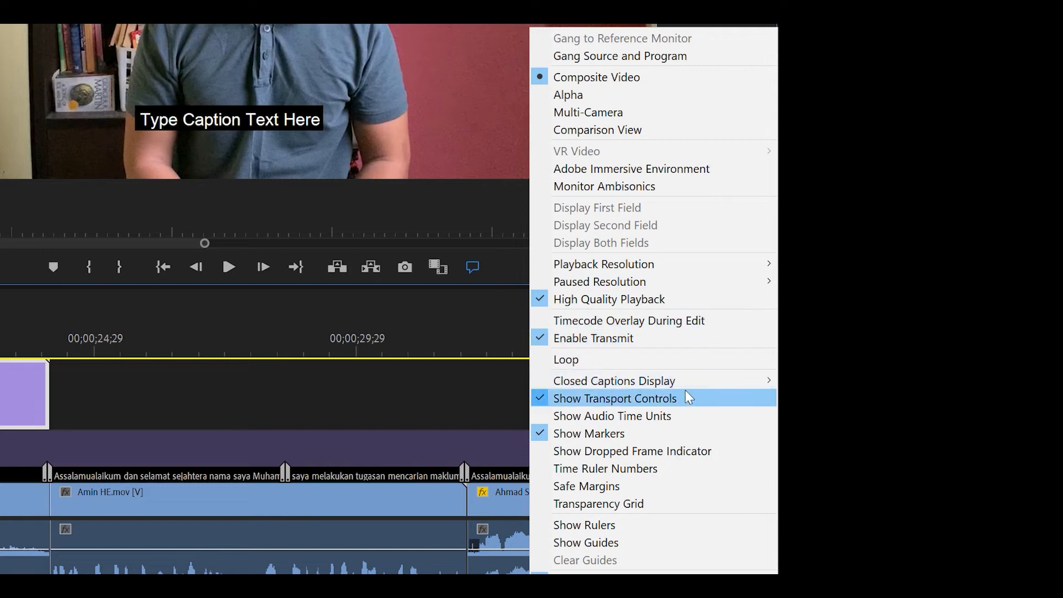
{"action": "mouse_move", "coordinate": [689, 392]}
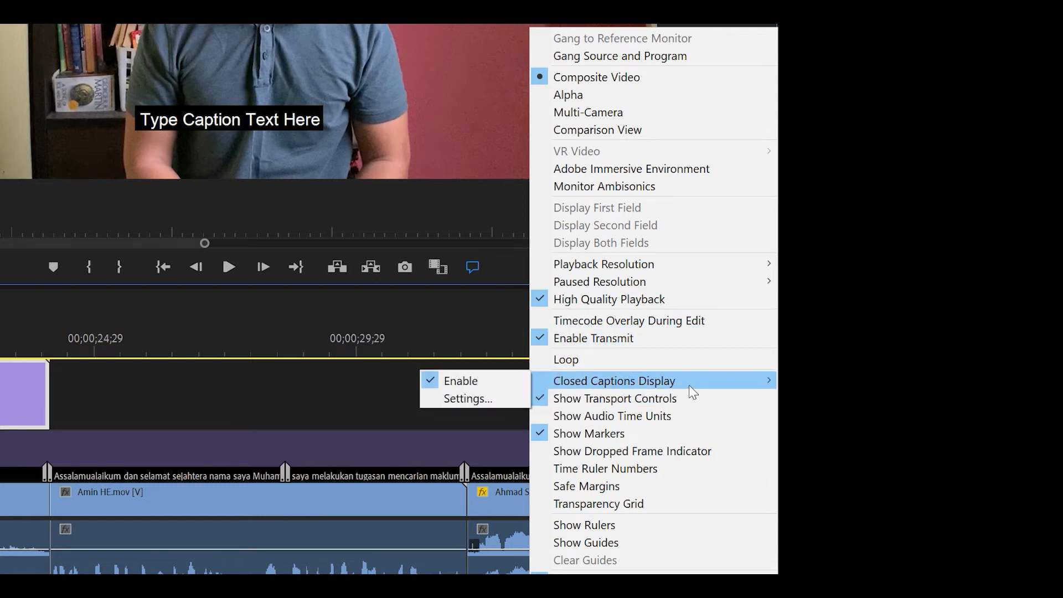
{"action": "left_click", "coordinate": [479, 399]}
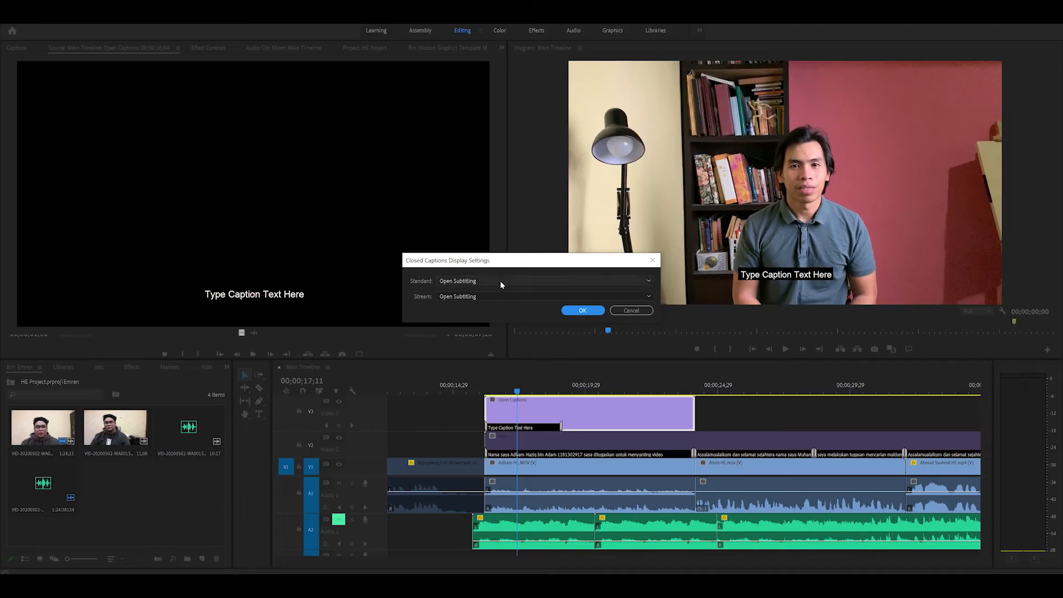
{"action": "left_click", "coordinate": [497, 281]}
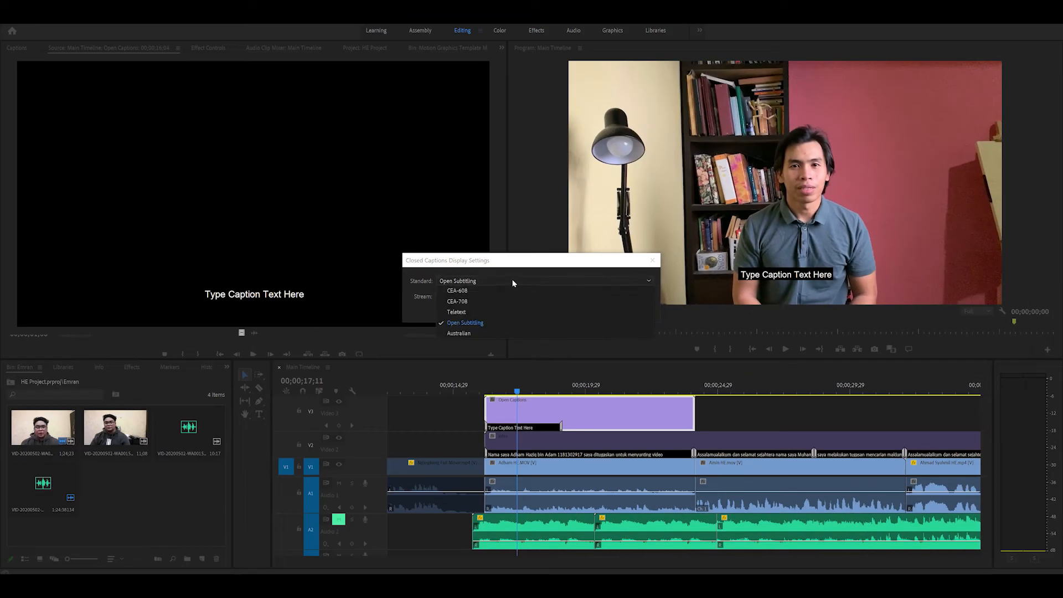
{"action": "left_click", "coordinate": [496, 324]}
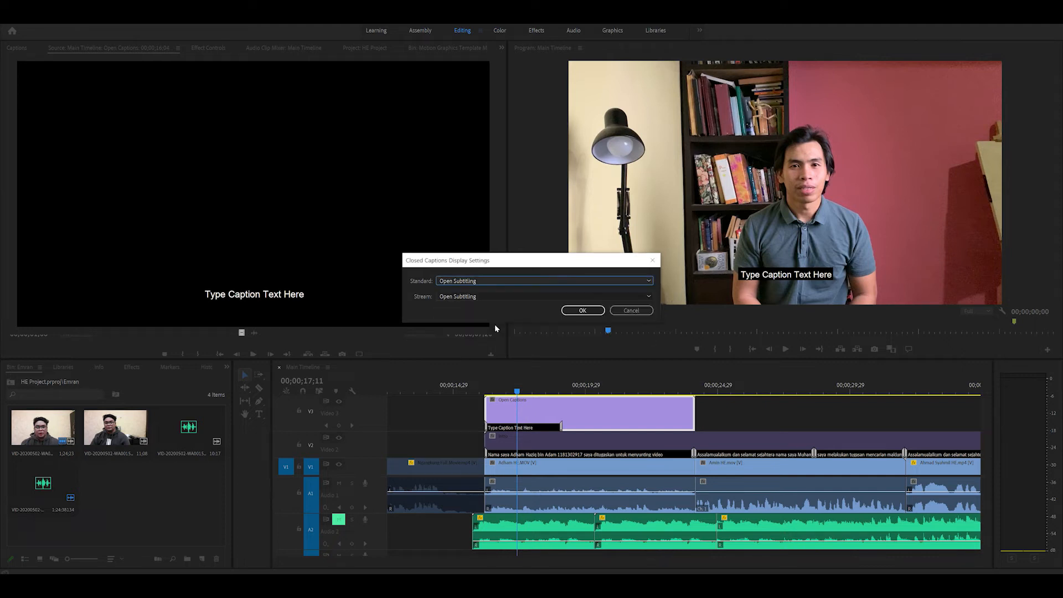
{"action": "left_click", "coordinate": [519, 282]}
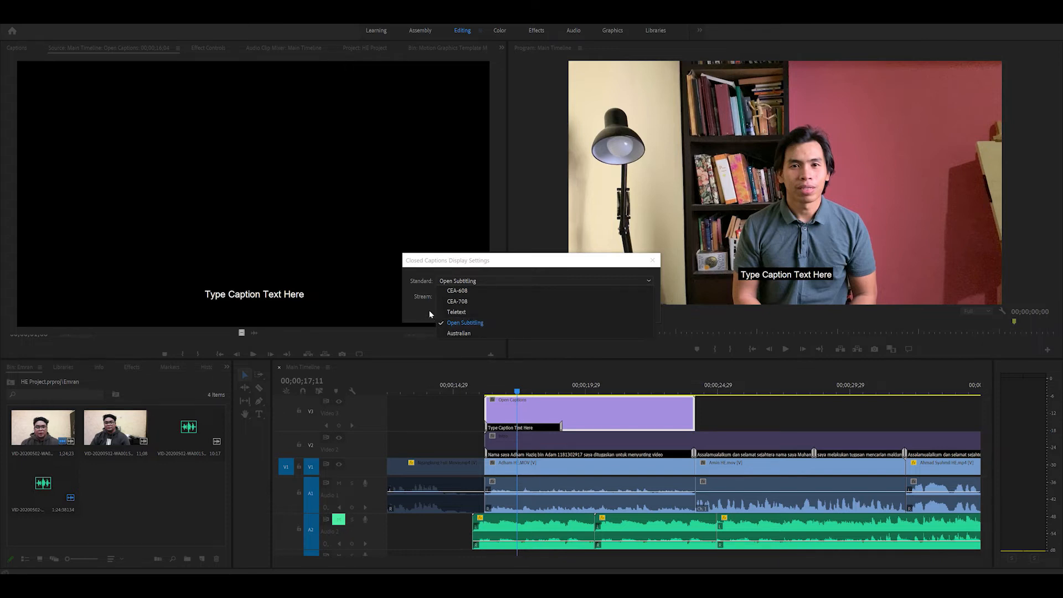
{"action": "left_click", "coordinate": [471, 322]}
{"action": "left_click", "coordinate": [574, 297]}
{"action": "left_click", "coordinate": [414, 307]}
{"action": "left_click", "coordinate": [572, 311]}
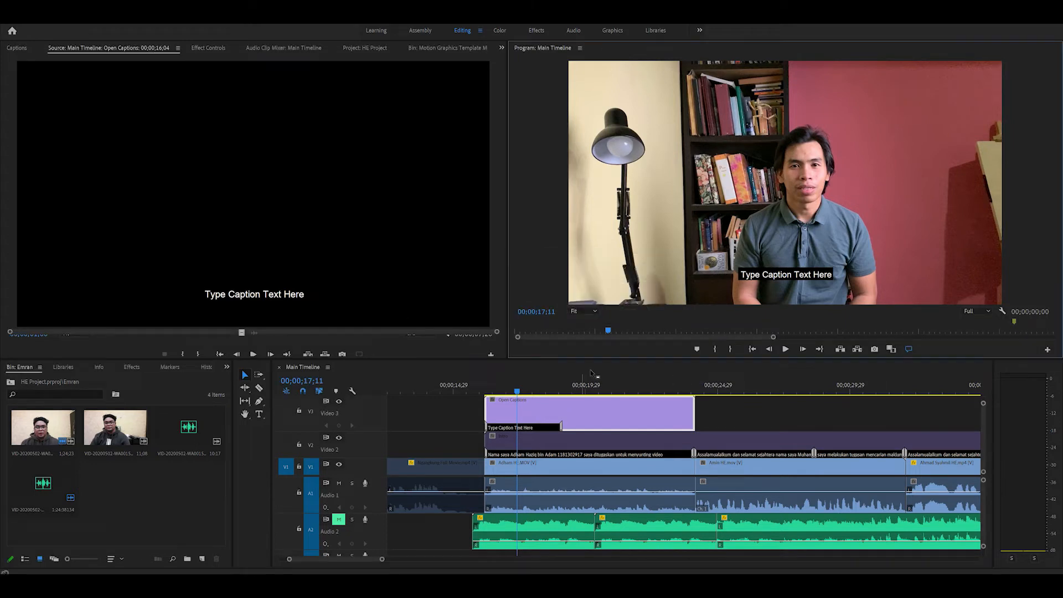
Step: Open the Video 3 captions clip for text editing in the caption editor
{"action": "left_click", "coordinate": [597, 415]}
{"action": "double_click", "coordinate": [597, 415]}
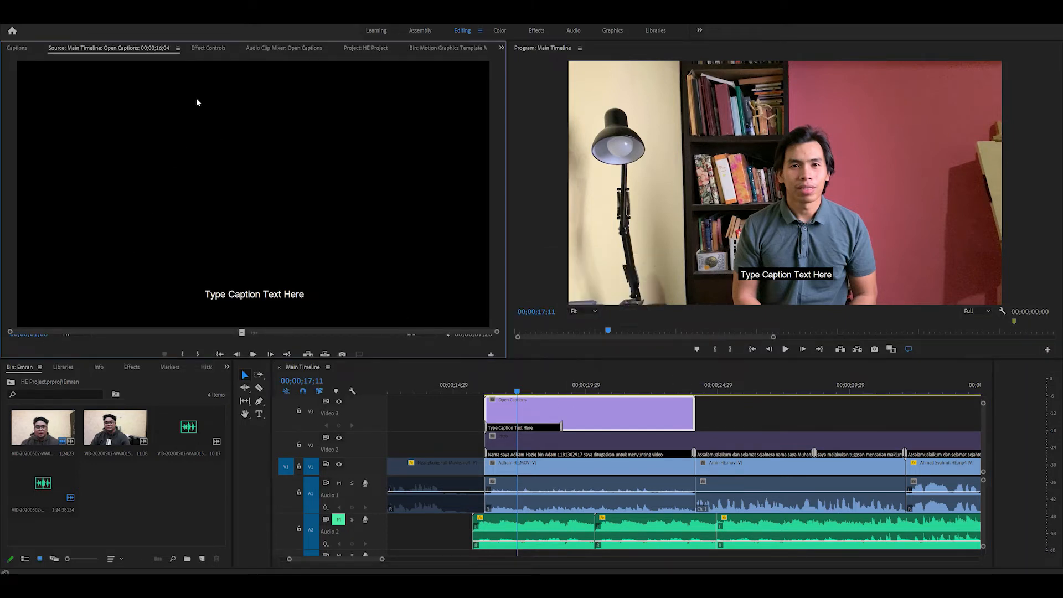
{"action": "left_click", "coordinate": [17, 48]}
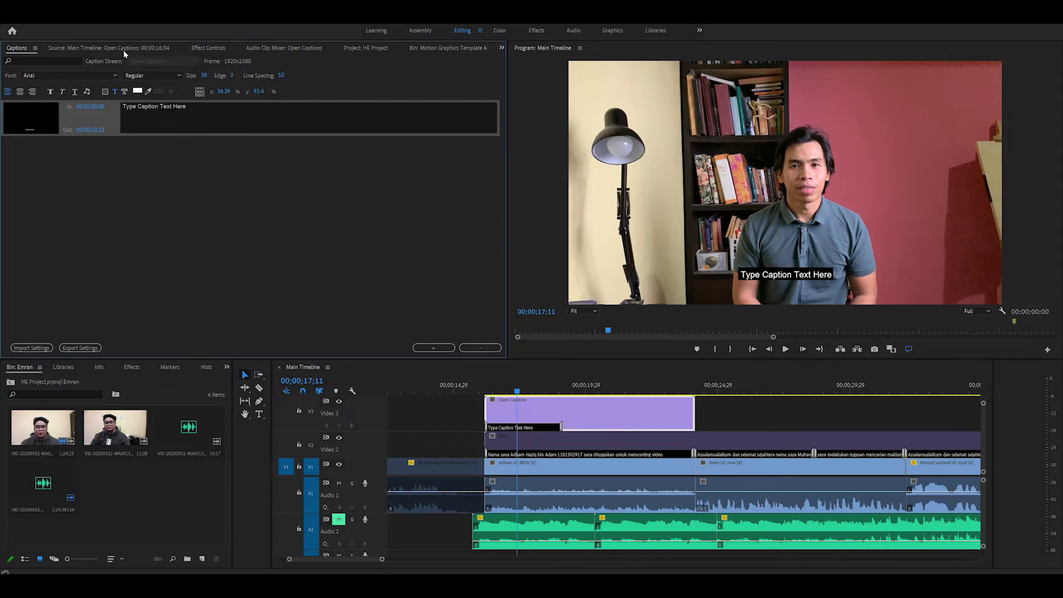
{"action": "left_click", "coordinate": [138, 48]}
{"action": "left_click_drag", "start_coordinate": [17, 48], "coordinate": [63, 372]}
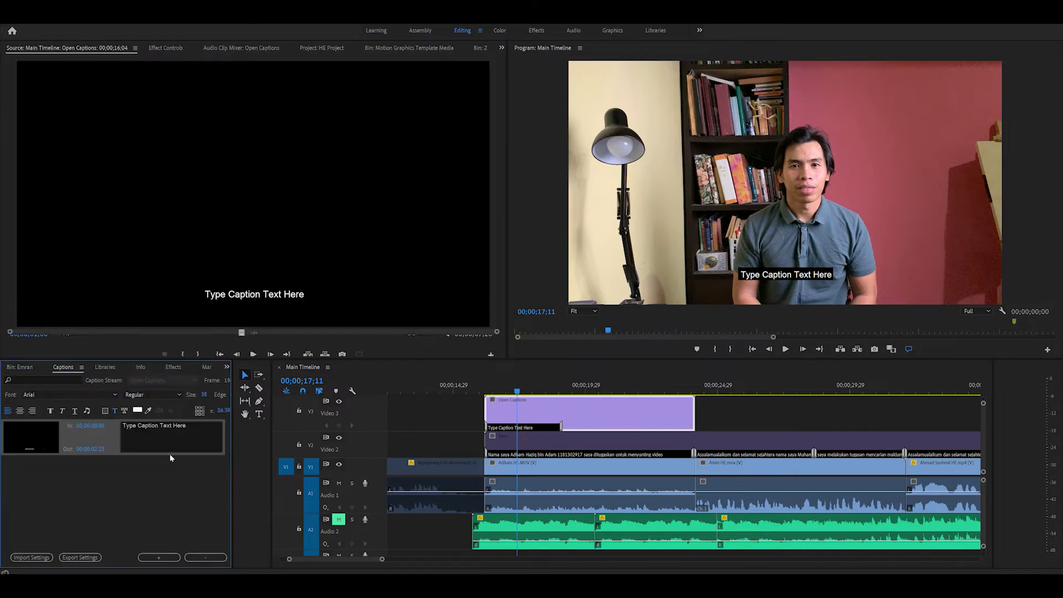
{"action": "left_click_drag", "start_coordinate": [69, 365], "coordinate": [84, 44]}
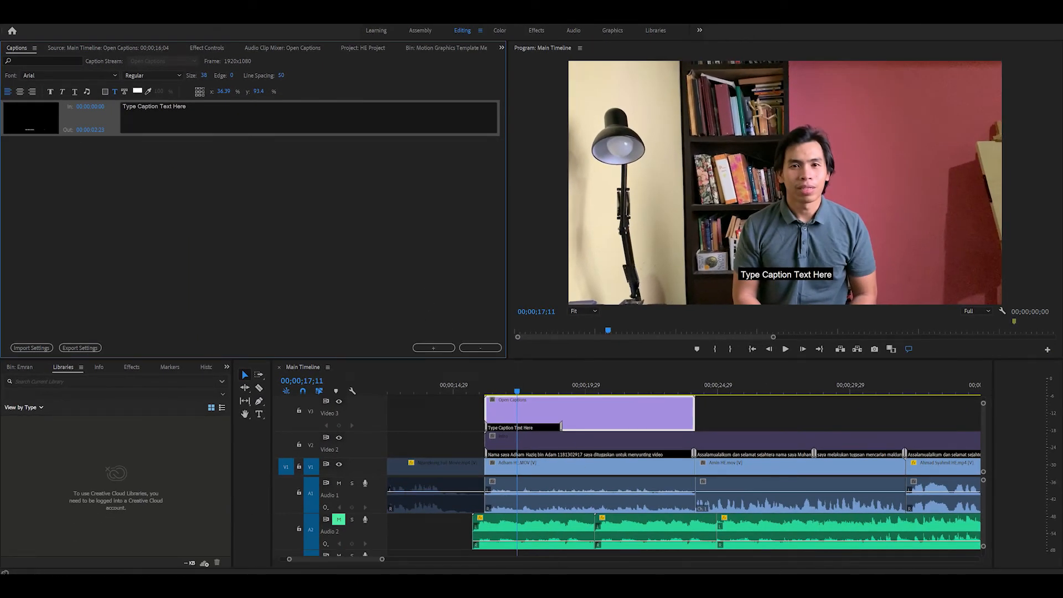
Step: Switch to the intro script in Notepad and copy the first speaker's introduction line
{"action": "key", "text": "alt+Tab"}
{"action": "left_click_drag", "start_coordinate": [458, 177], "coordinate": [489, 335]}
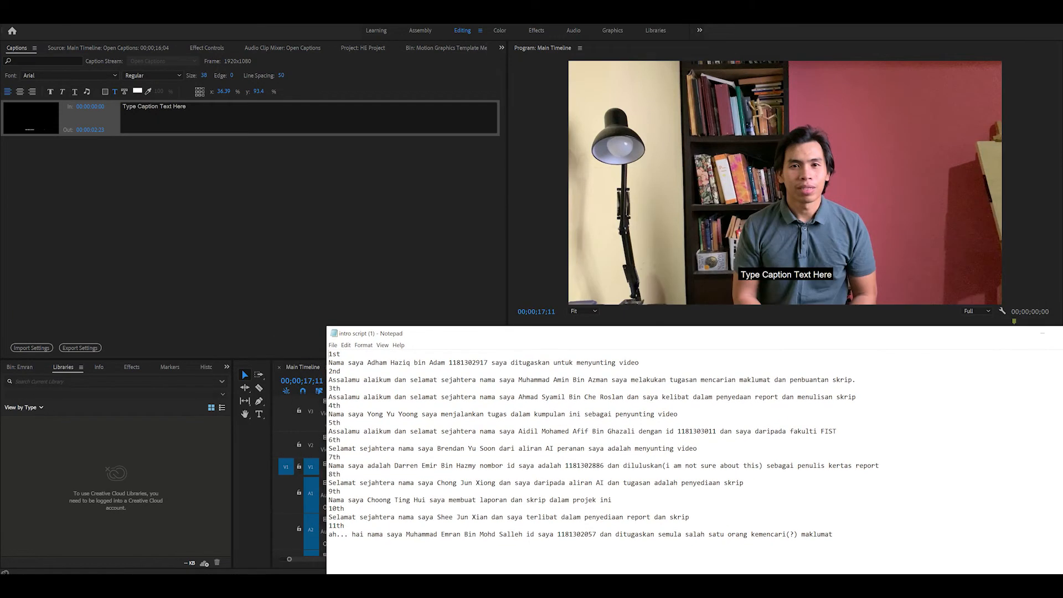
{"action": "key", "text": "ctrl+shift+Left"}
{"action": "key", "text": "ctrl+shift+Left"}
{"action": "key", "text": "ctrl+shift+Left"}
{"action": "key", "text": "ctrl+shift+Left"}
{"action": "key", "text": "ctrl+shift+Left"}
{"action": "key", "text": "ctrl+shift+Left"}
{"action": "key", "text": "ctrl+shift+Left"}
{"action": "key", "text": "ctrl+shift+Left"}
{"action": "key", "text": "ctrl+shift+Left"}
{"action": "key", "text": "ctrl+shift+Left"}
{"action": "key", "text": "ctrl+shift+Left"}
{"action": "key", "text": "ctrl+shift+Left"}
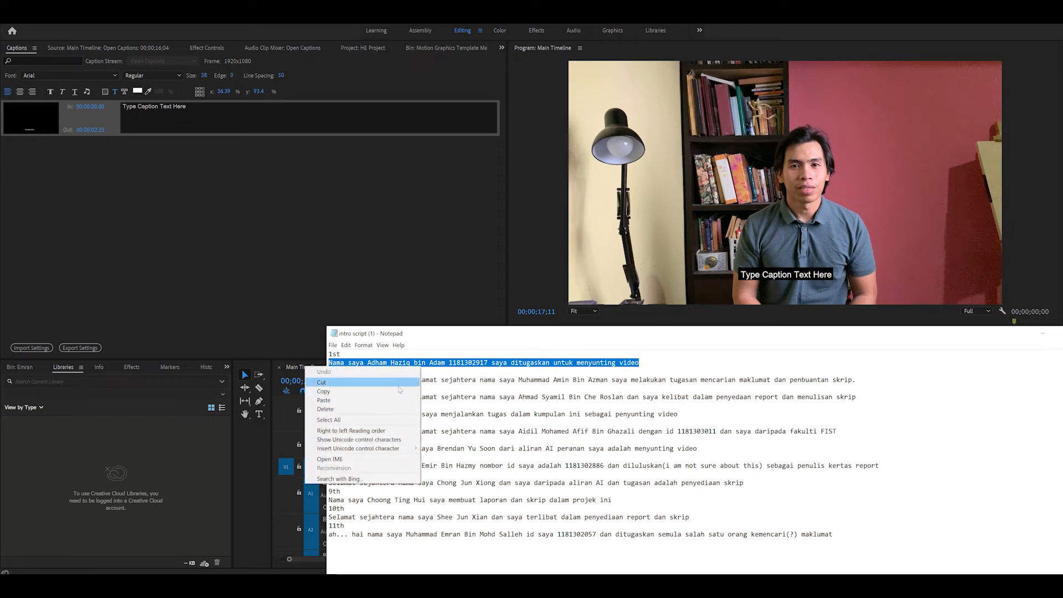
{"action": "left_click", "coordinate": [388, 390]}
Step: Replace the placeholder caption text with the copied introduction line, and centre it at the bottom of the video frame
{"action": "left_click", "coordinate": [325, 228]}
{"action": "left_click", "coordinate": [209, 105]}
{"action": "key", "text": "ctrl+a"}
{"action": "key", "text": "ctrl+v"}
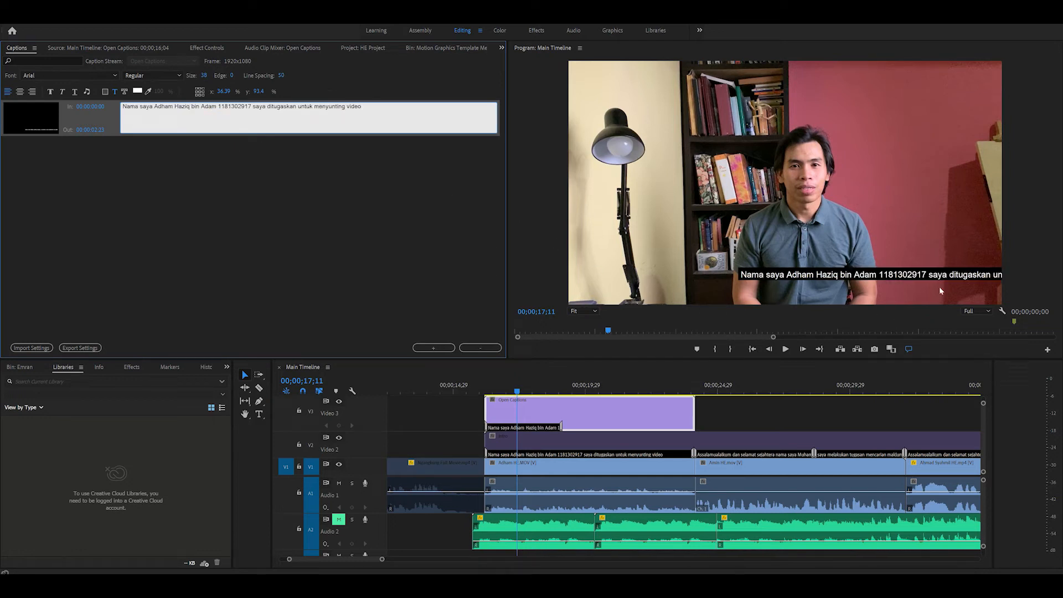
{"action": "left_click", "coordinate": [199, 95]}
{"action": "left_click", "coordinate": [20, 91]}
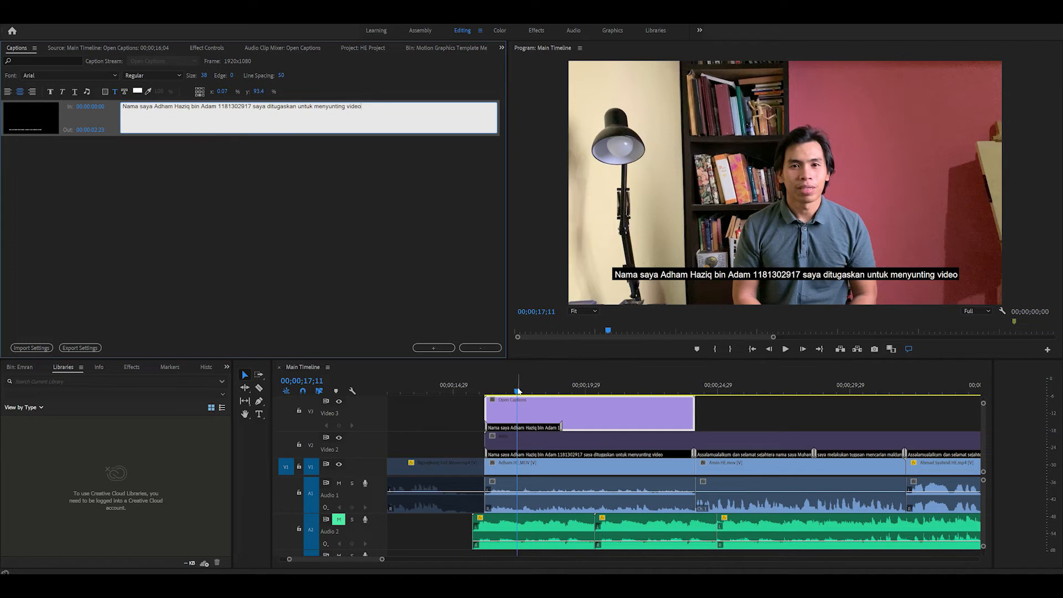
Step: Extend the Open Captions clip to the end of the second speaker's clip, and mute the Audio 1 track
{"action": "left_click_drag", "start_coordinate": [700, 415], "coordinate": [892, 417]}
{"action": "mouse_move", "coordinate": [755, 388]}
{"action": "left_mouse_down"}
{"action": "mouse_move", "coordinate": [790, 388]}
{"action": "mouse_move", "coordinate": [773, 390]}
{"action": "left_mouse_up"}
{"action": "left_click", "coordinate": [338, 483]}
{"action": "left_click_drag", "start_coordinate": [776, 383], "coordinate": [621, 388]}
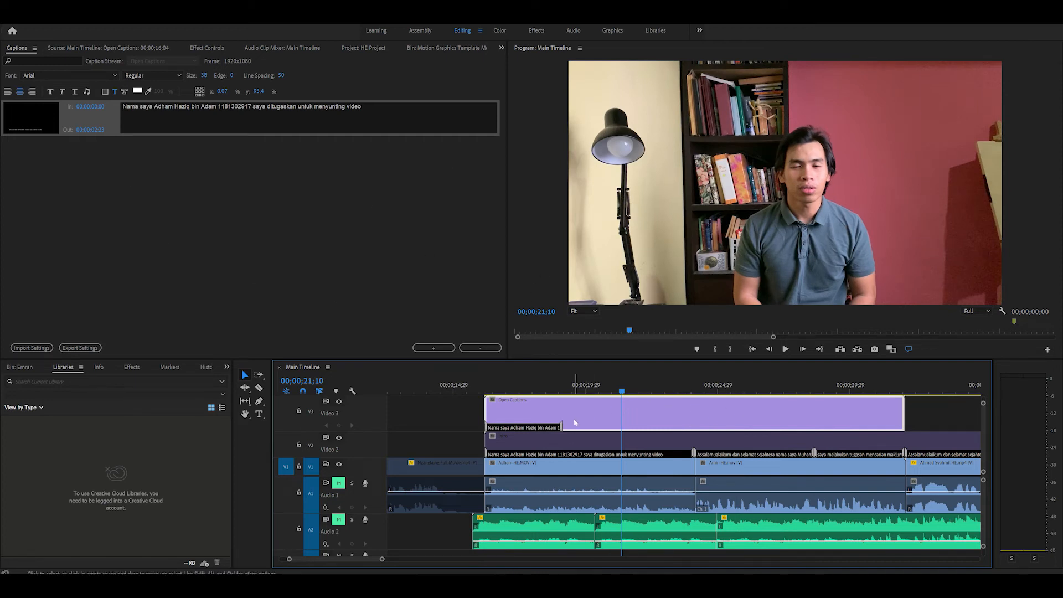
Step: Lengthen the first caption to an out point of 00:00:07:22, and move the playhead to 00;00;24;06 in the second speaker's clip
{"action": "left_click_drag", "start_coordinate": [564, 428], "coordinate": [692, 427]}
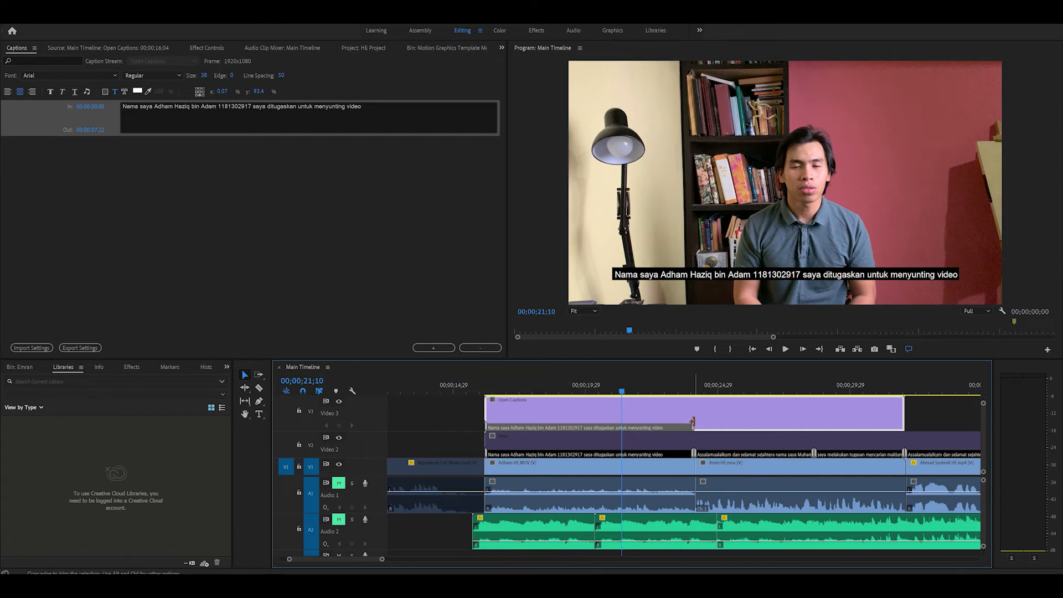
{"action": "left_click", "coordinate": [694, 382]}
{"action": "left_click_drag", "start_coordinate": [694, 382], "coordinate": [697, 378]}
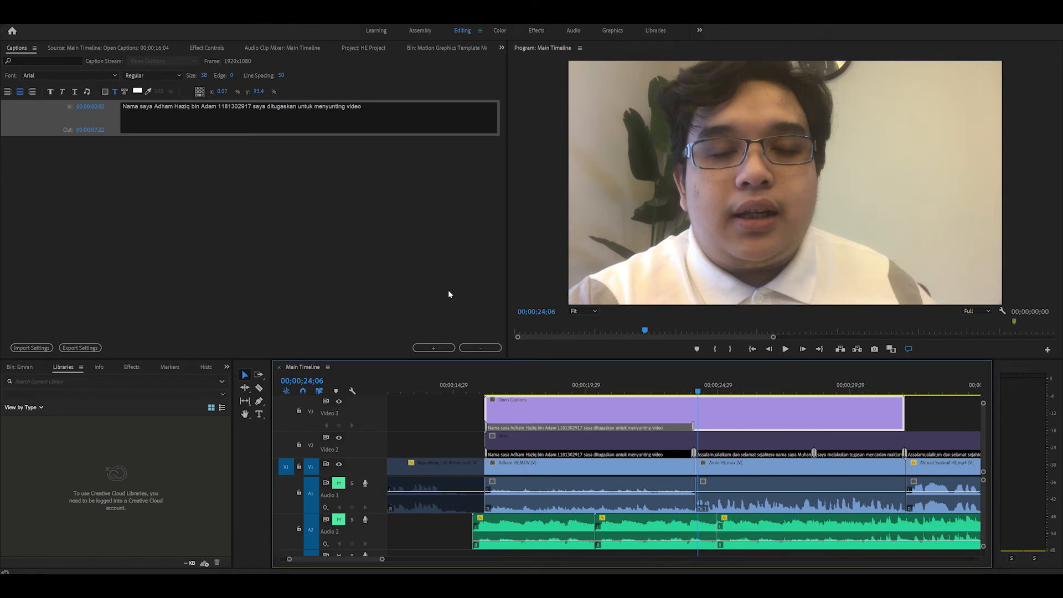
Step: Add a second blank caption after the first and extend it to the captions clip's end, with out point 00:00:15:21
{"action": "left_click", "coordinate": [444, 350]}
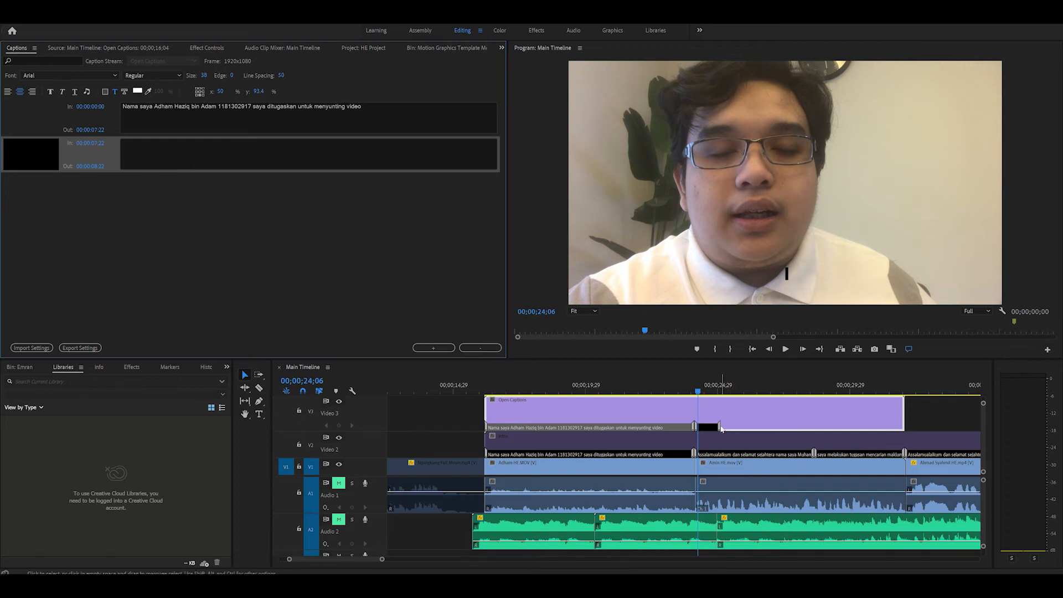
{"action": "left_click_drag", "start_coordinate": [720, 429], "coordinate": [902, 435]}
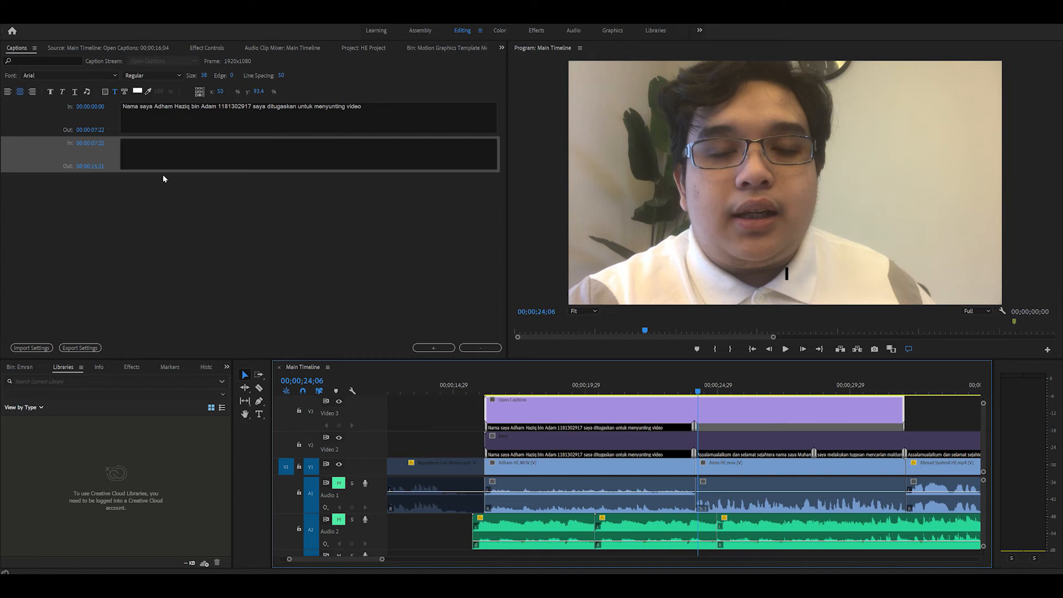
{"action": "left_click", "coordinate": [190, 151]}
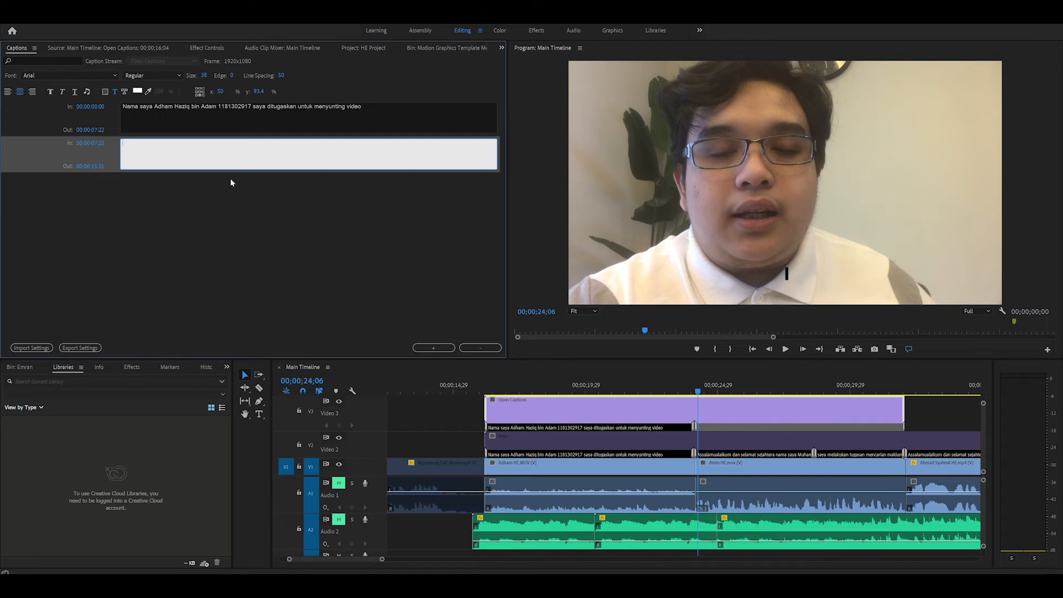
{"action": "scroll", "coordinate": [658, 443], "scroll_direction": "down", "scroll_amount": 3}
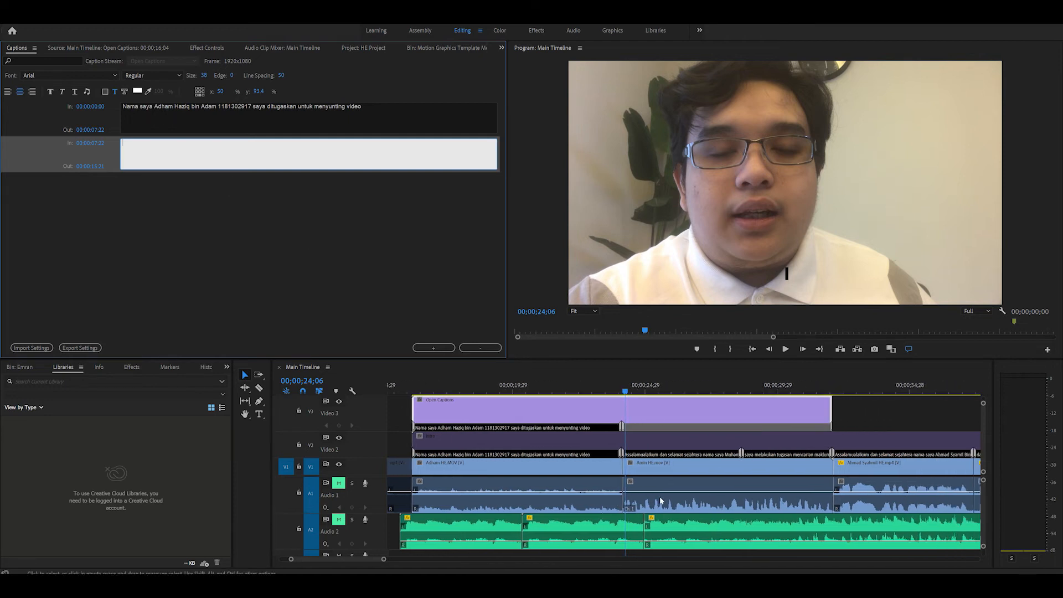
{"action": "scroll", "coordinate": [664, 447], "scroll_direction": "down", "scroll_amount": 2}
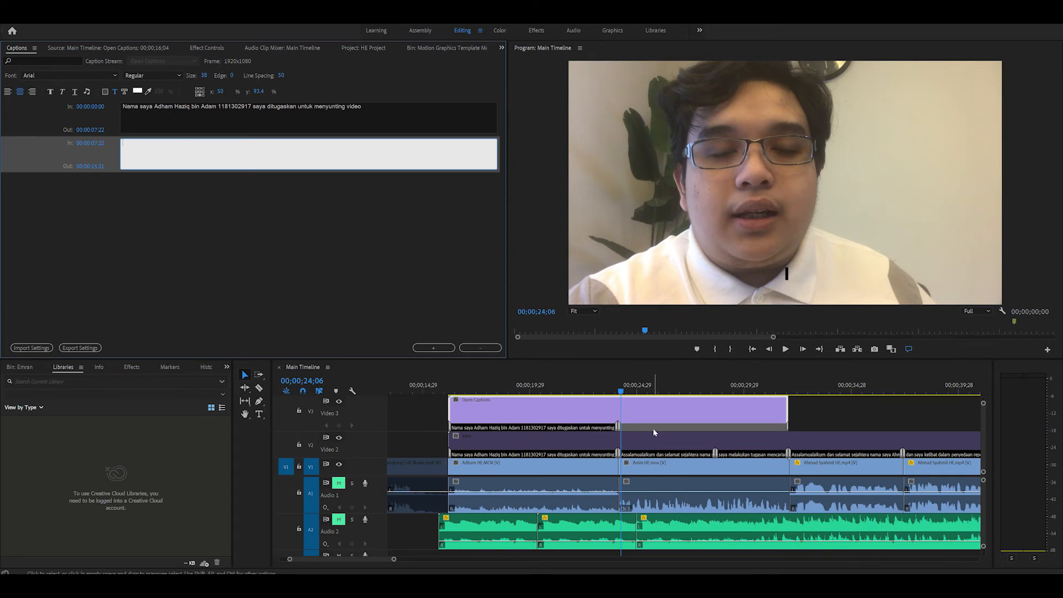
Step: Browse the fonts available for the captions without changing the current one
{"action": "left_click", "coordinate": [115, 75]}
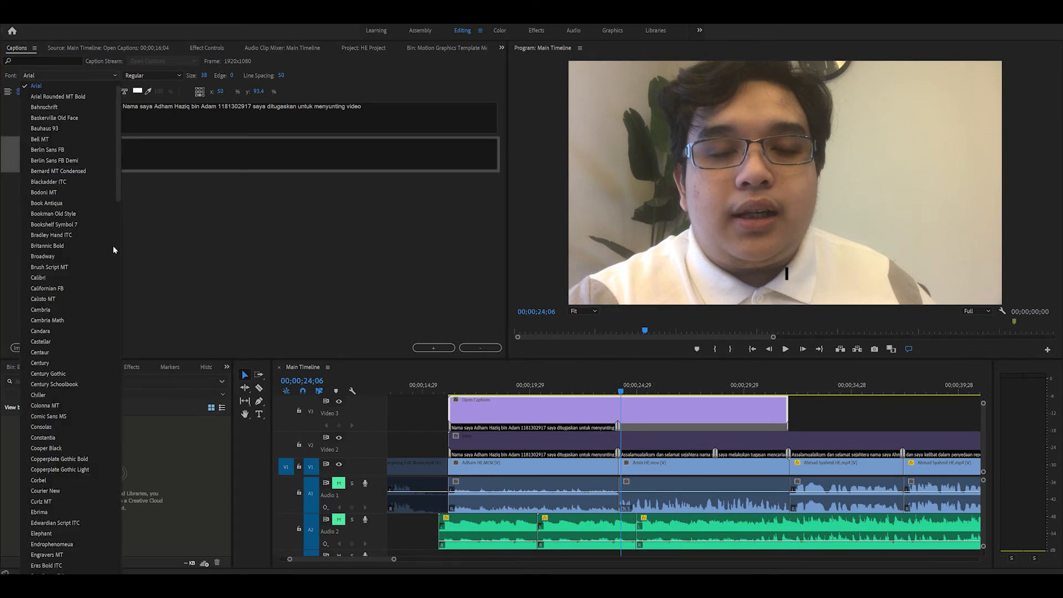
{"action": "left_click", "coordinate": [235, 264]}
{"action": "left_click", "coordinate": [139, 120]}
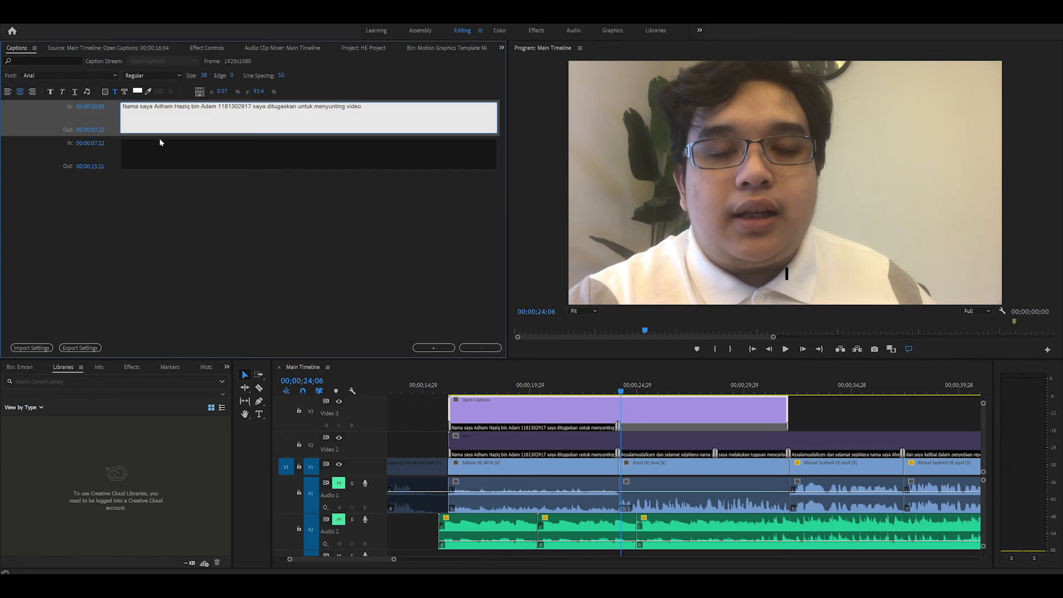
Step: Add three more blank captions and select every caption in the list
{"action": "left_click", "coordinate": [437, 347]}
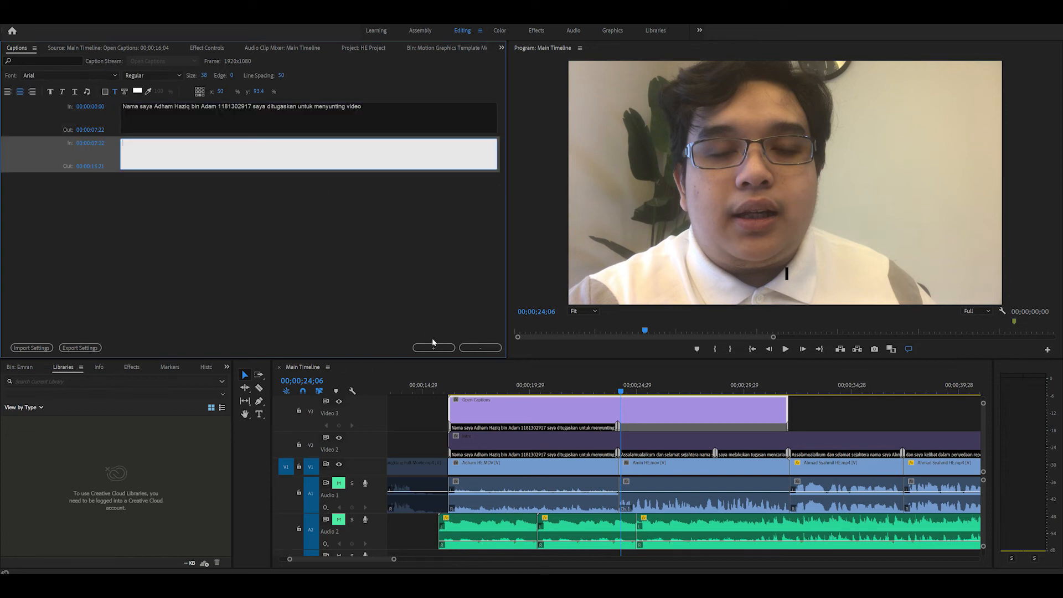
{"action": "left_click", "coordinate": [437, 347]}
{"action": "left_click", "coordinate": [437, 346]}
{"action": "left_click", "coordinate": [437, 347]}
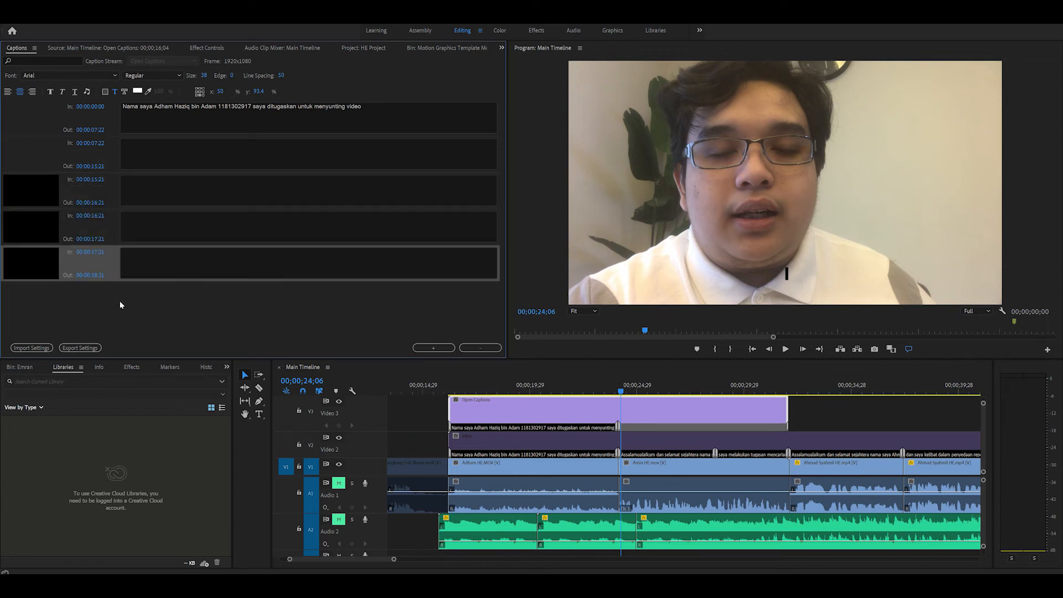
{"action": "left_click", "coordinate": [110, 123]}
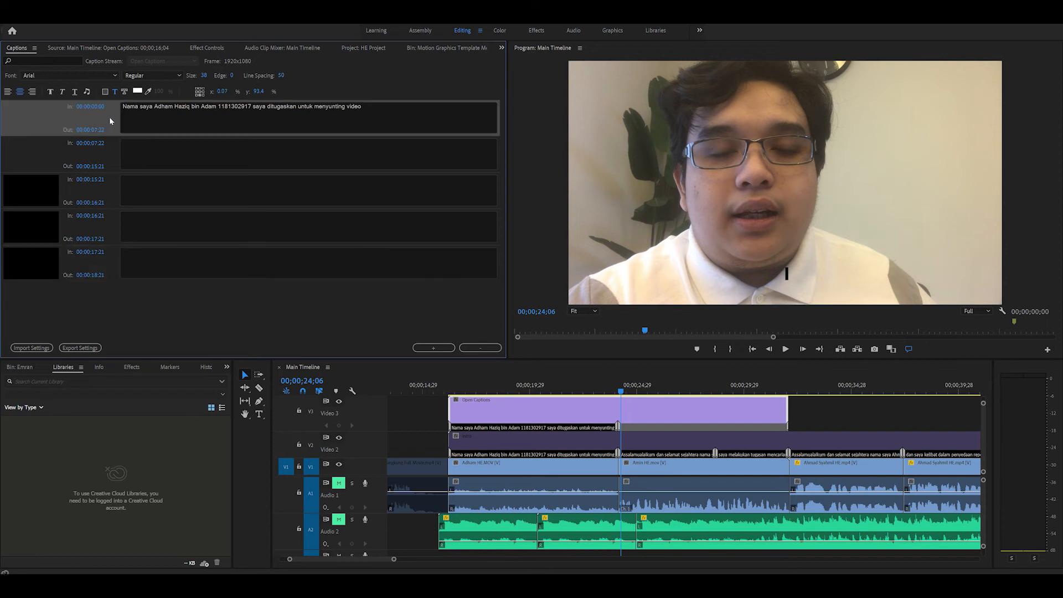
{"action": "key", "text": "ctrl+a"}
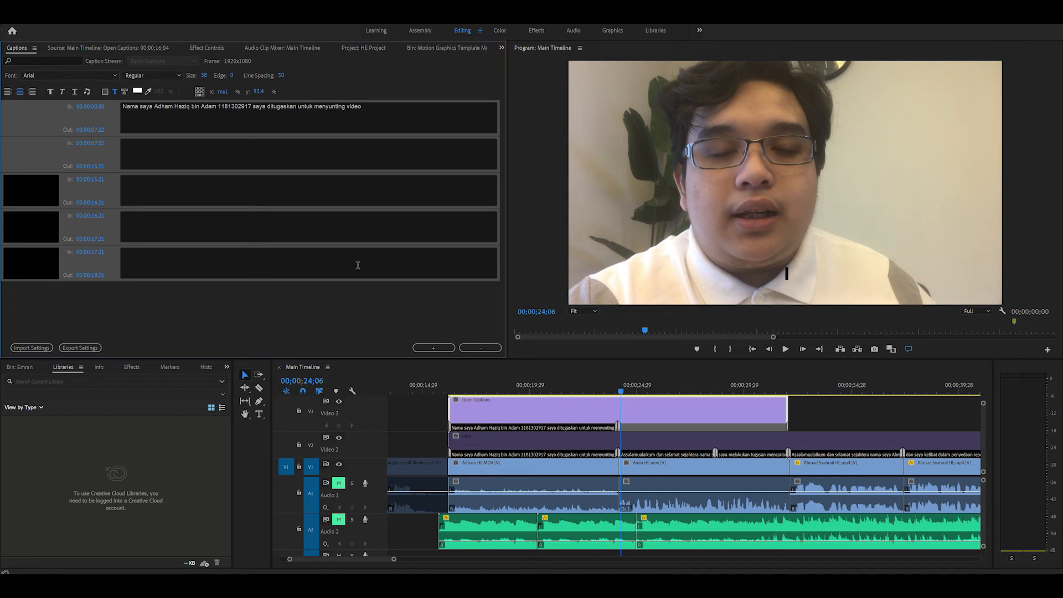
Step: Deselect the captions in the list and try to open the media export settings
{"action": "left_click", "coordinate": [361, 313]}
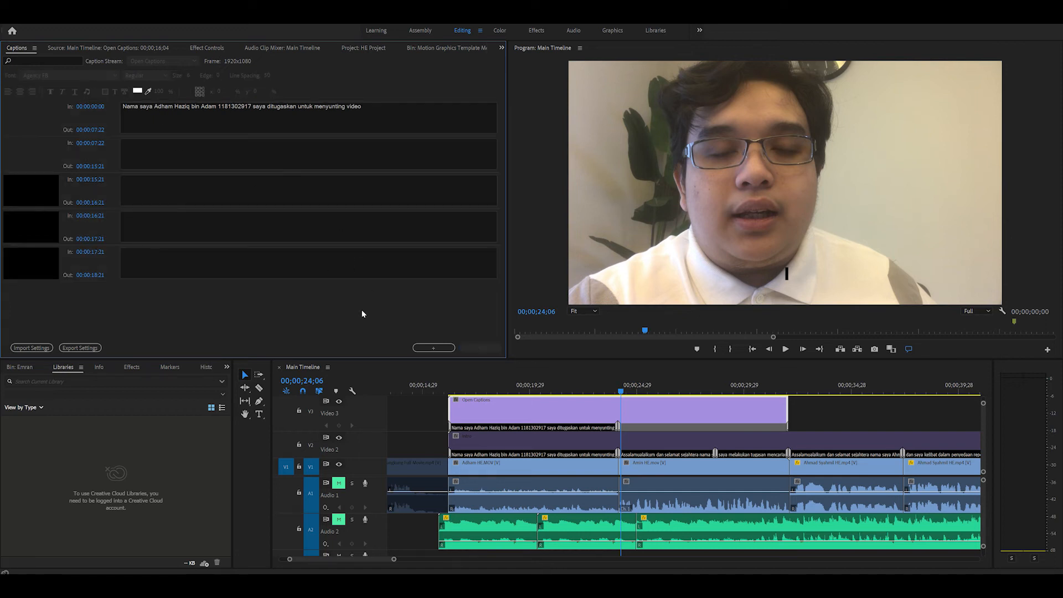
{"action": "left_click", "coordinate": [3, 25]}
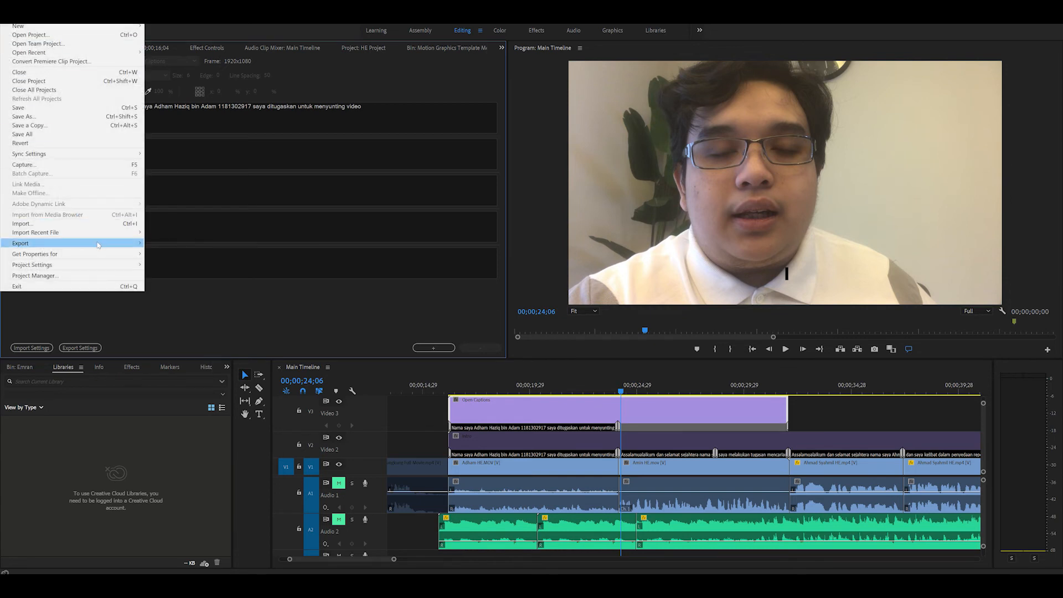
{"action": "mouse_move", "coordinate": [98, 244]}
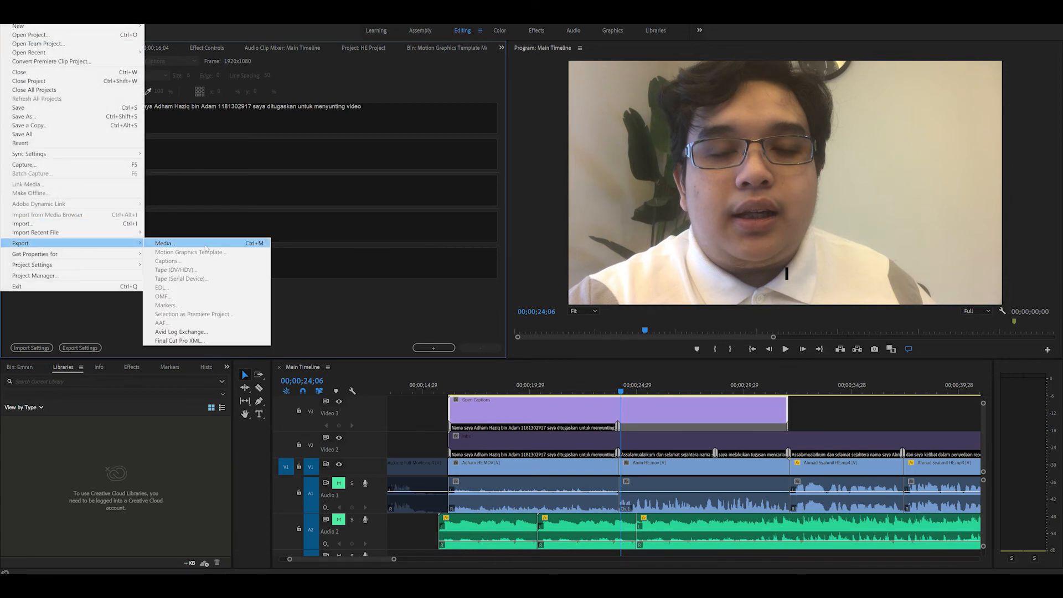
{"action": "left_click", "coordinate": [166, 244]}
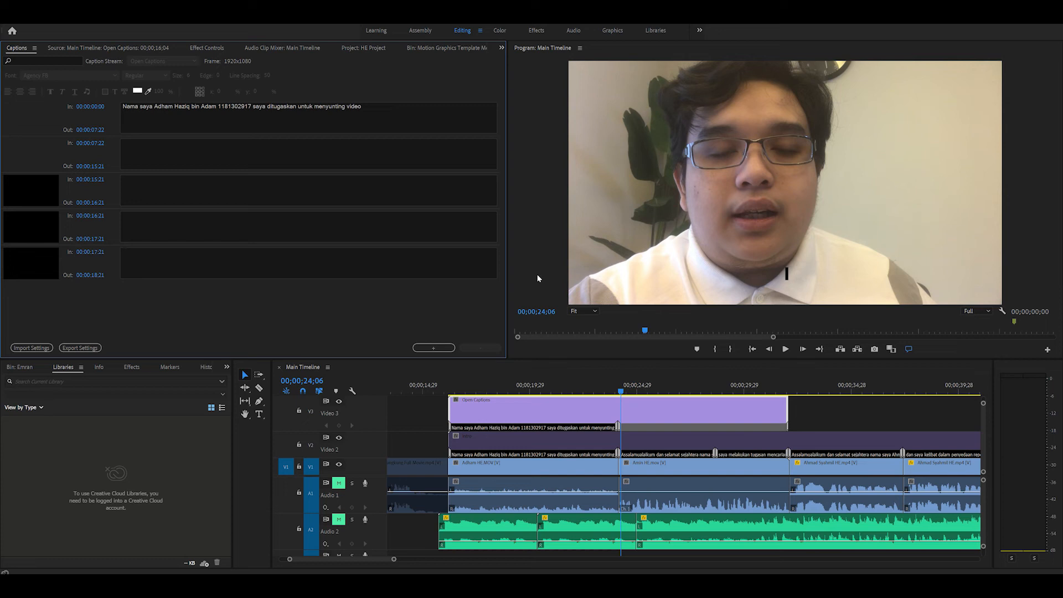
Step: Move the playhead to 00;00;20;24 in the first speaker's clip and open the media export settings for the main timeline
{"action": "left_click", "coordinate": [430, 429]}
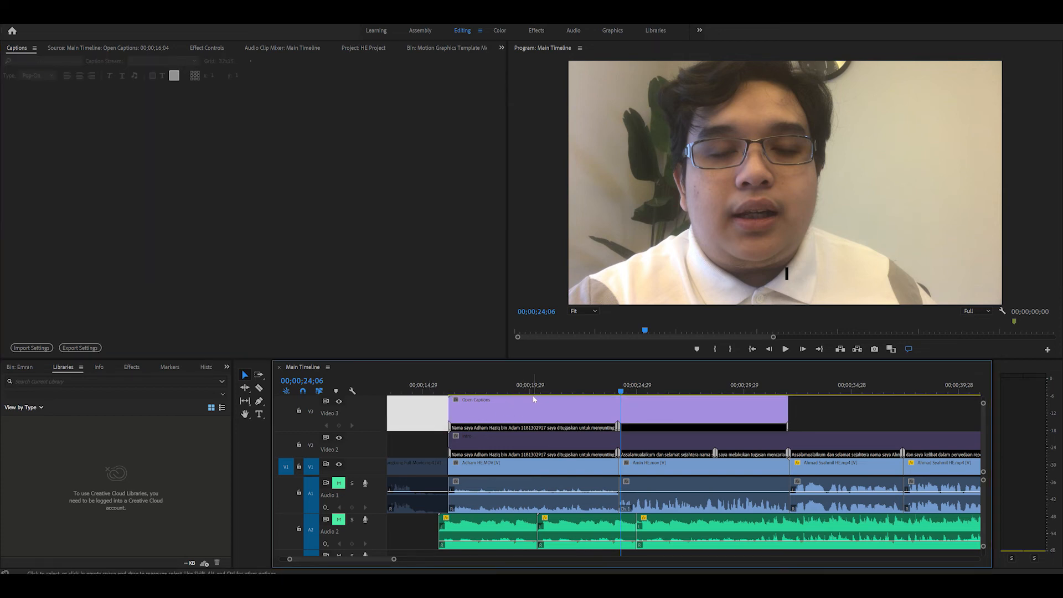
{"action": "left_click", "coordinate": [548, 386]}
{"action": "left_click", "coordinate": [7, 18]}
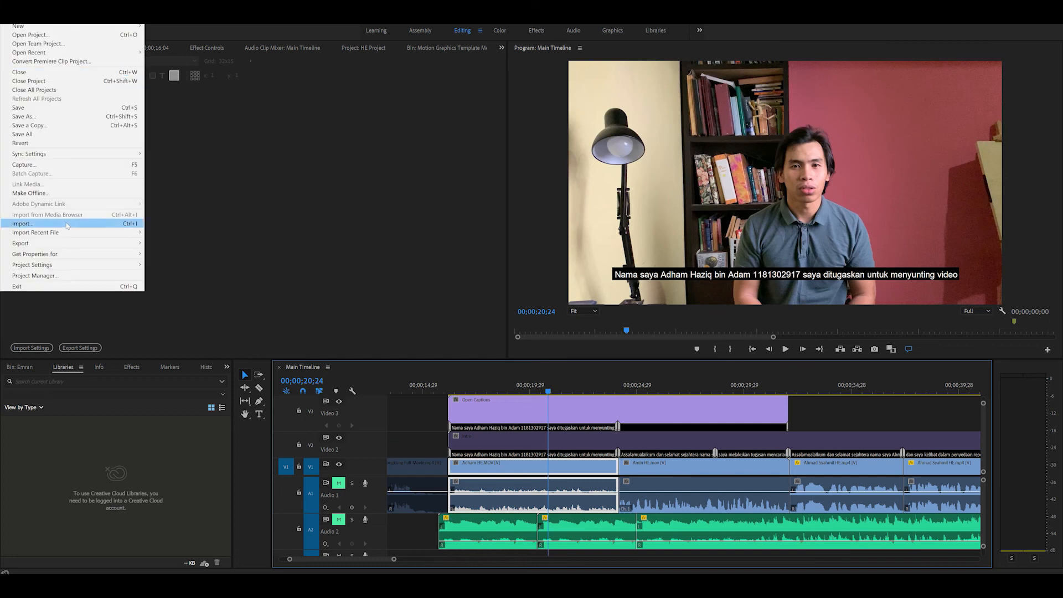
{"action": "mouse_move", "coordinate": [90, 246]}
{"action": "left_click", "coordinate": [212, 242]}
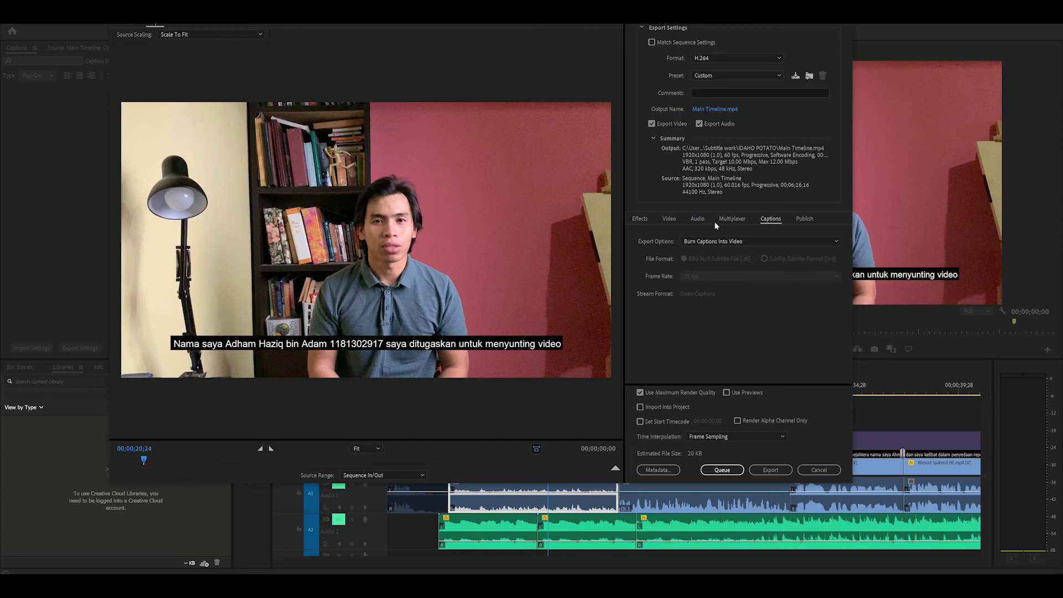
Step: Check the caption export options with Burn Captions Into Video selected, and leave the export settings without exporting
{"action": "left_click", "coordinate": [734, 242]}
{"action": "left_click", "coordinate": [742, 277]}
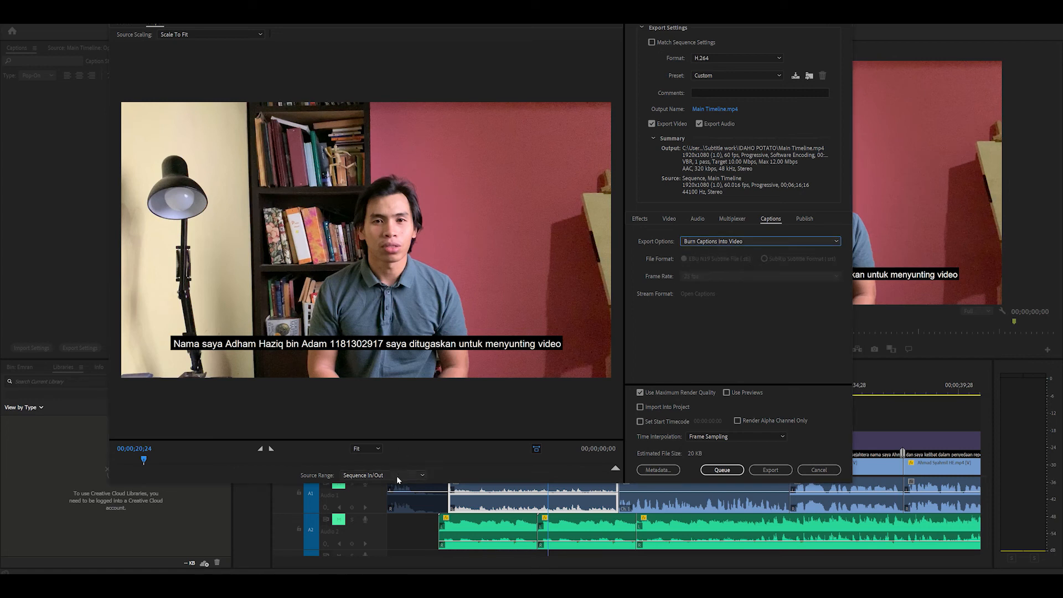
{"action": "left_click", "coordinate": [735, 244]}
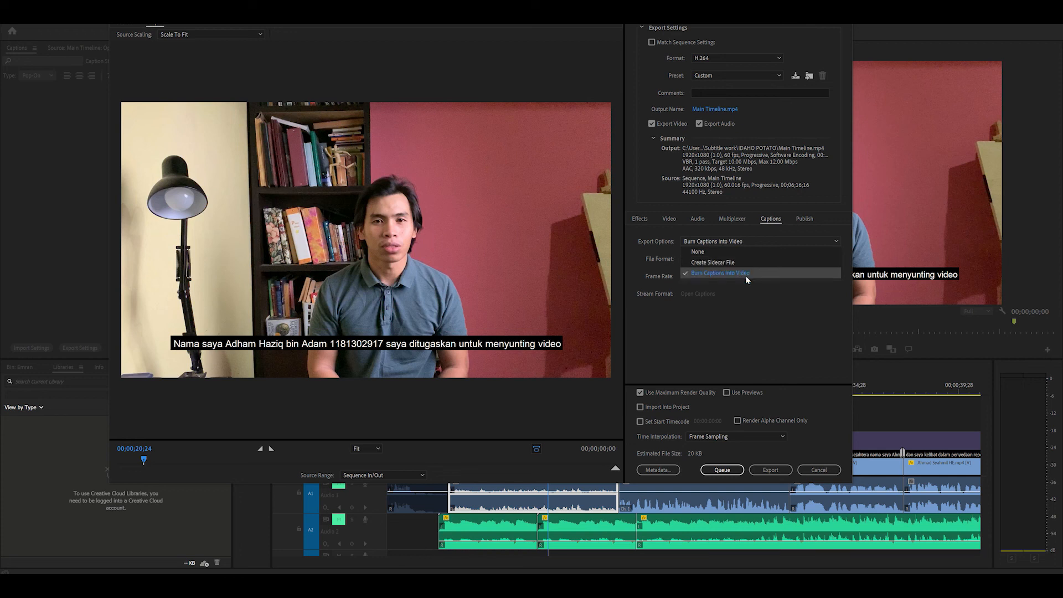
{"action": "left_click", "coordinate": [746, 278]}
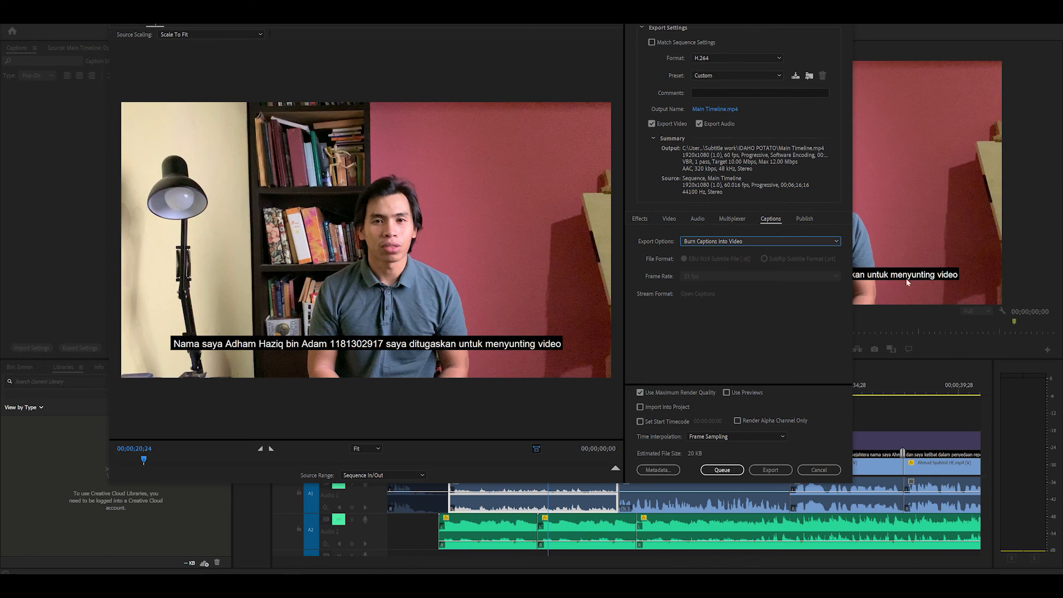
{"action": "left_click", "coordinate": [814, 471]}
{"action": "scroll", "coordinate": [646, 454], "scroll_direction": "down", "scroll_amount": 2}
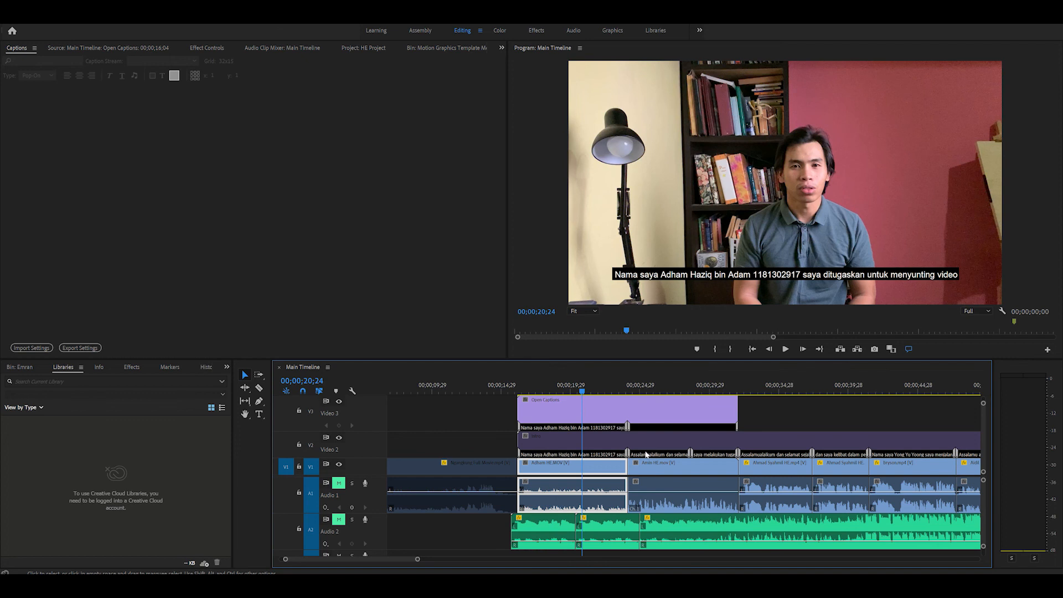